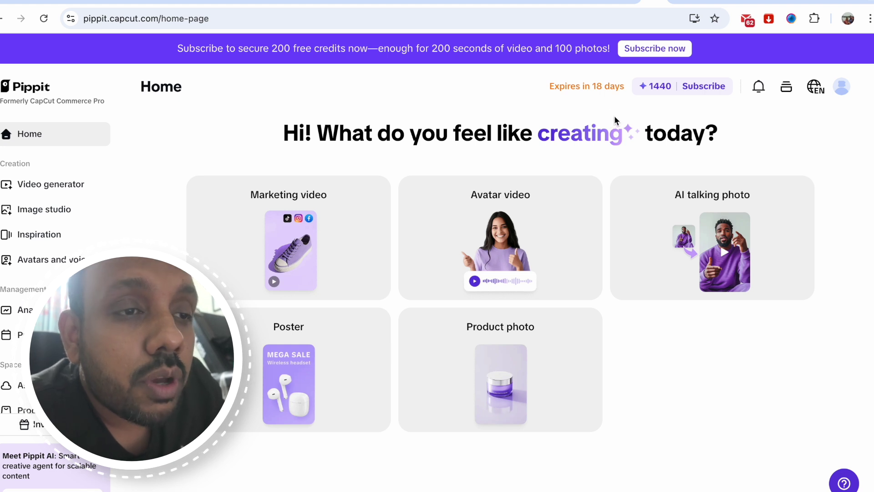
- Start a new Pippit marketing video and focus its product-link field
{"action": "mouse_move", "coordinate": [659, 86]}
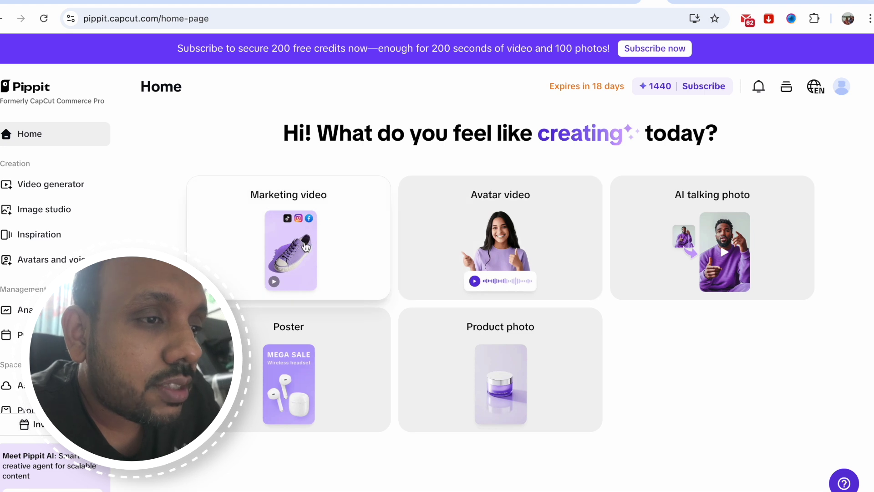
{"action": "left_click", "coordinate": [286, 247]}
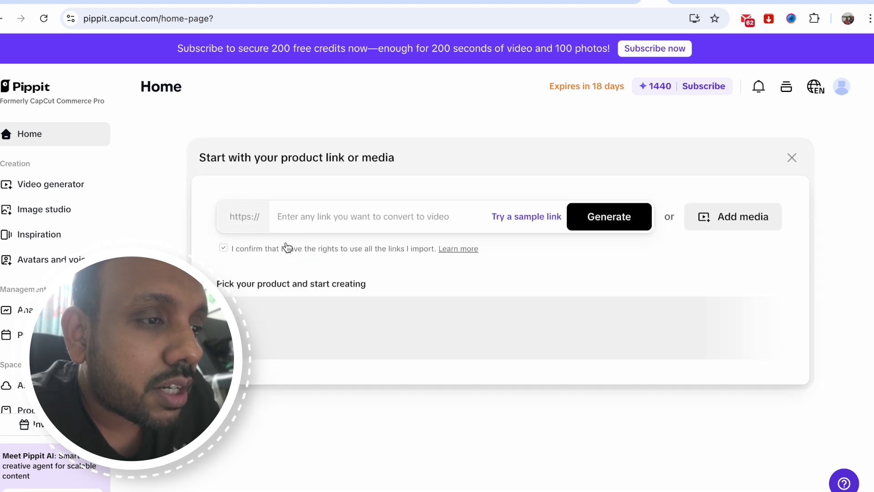
{"action": "left_click", "coordinate": [316, 216]}
{"action": "left_click", "coordinate": [476, 131]}
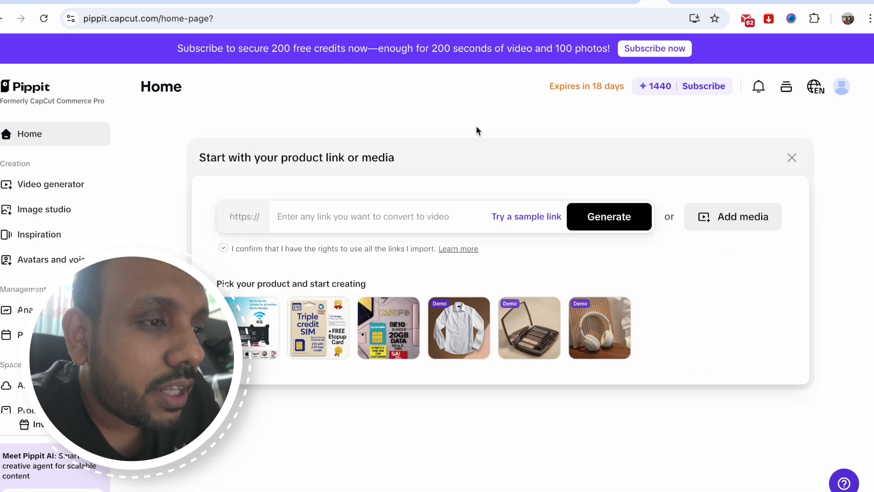
- Find the Tesco Mobile 4G/5G PAYG data SIM listing on eBay and select its web address
{"action": "key", "text": "ctrl+t"}
{"action": "type", "text": "ebay.co.uk/str/familyshope13"}
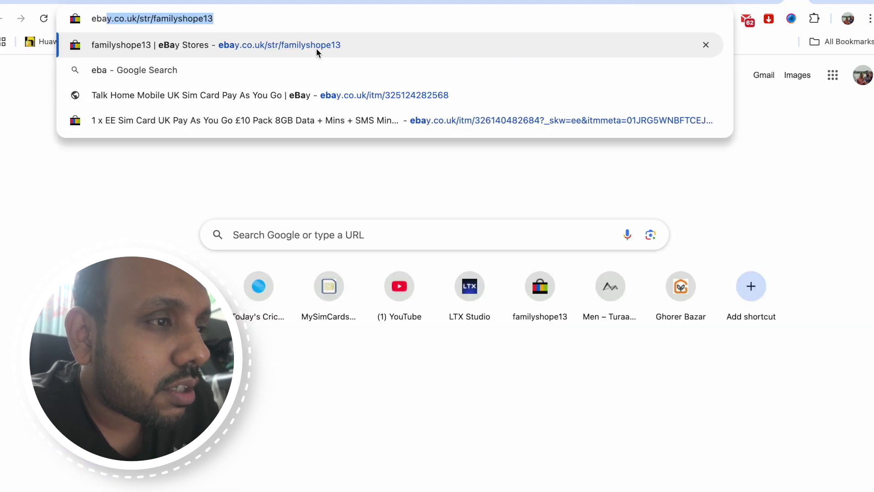
{"action": "key", "text": "Return"}
{"action": "scroll", "coordinate": [174, 198], "scroll_direction": "down", "scroll_amount": 10}
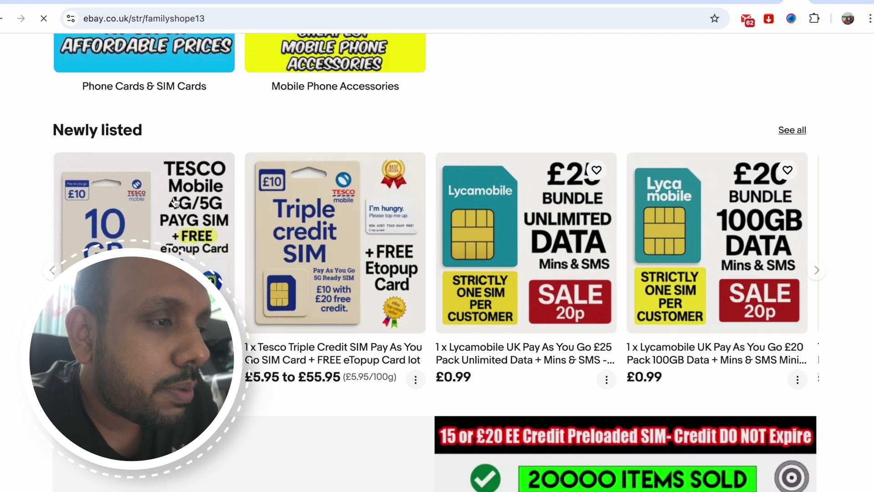
{"action": "left_click", "coordinate": [152, 209]}
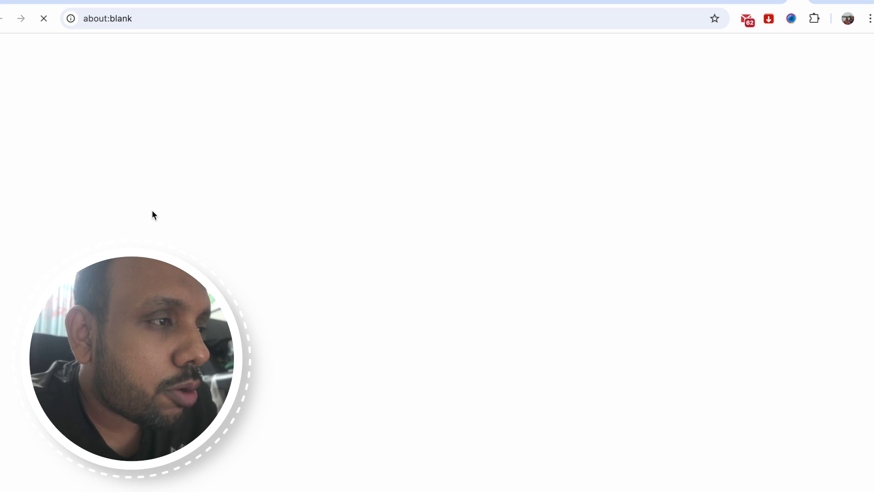
{"action": "left_click", "coordinate": [176, 26]}
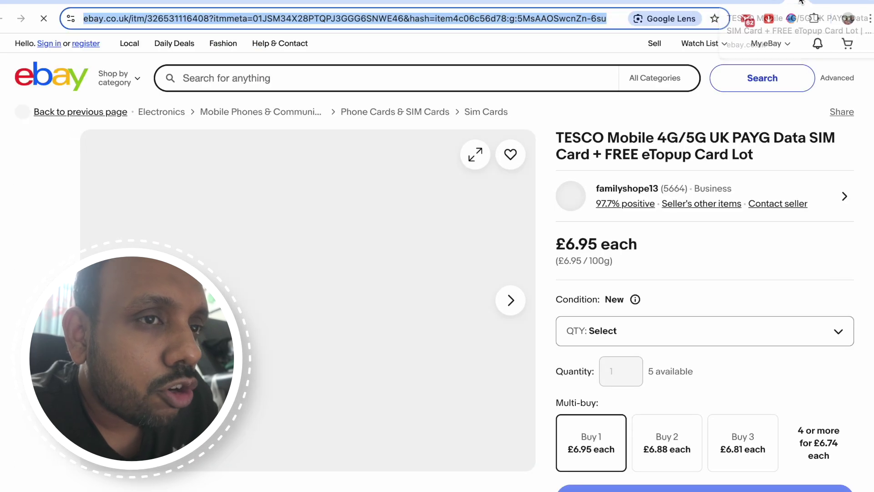
{"action": "left_click", "coordinate": [801, 2]}
{"action": "left_click", "coordinate": [634, 2]}
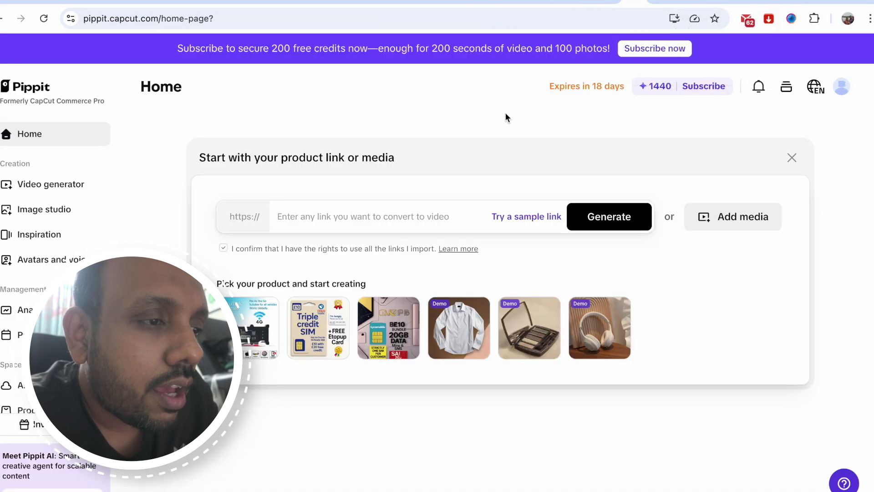
- Paste the eBay listing URL and generate the 'Tesco Mobile PAYG Data SIM Card' setup with 16 media
{"action": "left_click", "coordinate": [381, 217]}
{"action": "key", "text": "ctrl+v"}
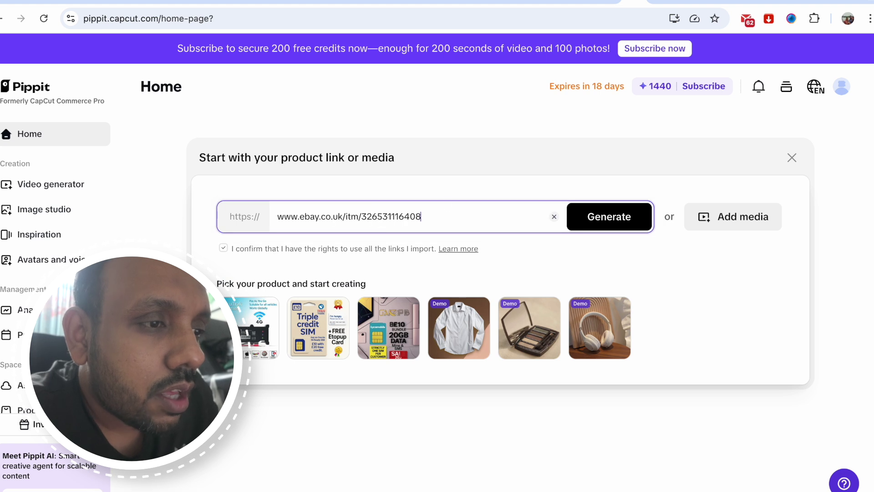
{"action": "left_click", "coordinate": [588, 219]}
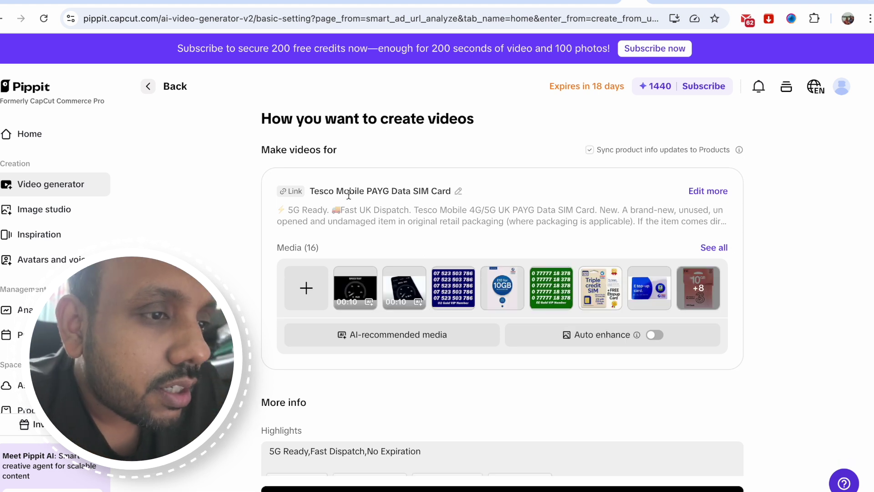
- Delete the O2 gold number, EE Gold VIP, red 10GB and Tesco Simcards images, leaving 10 media
{"action": "left_click", "coordinate": [722, 248]}
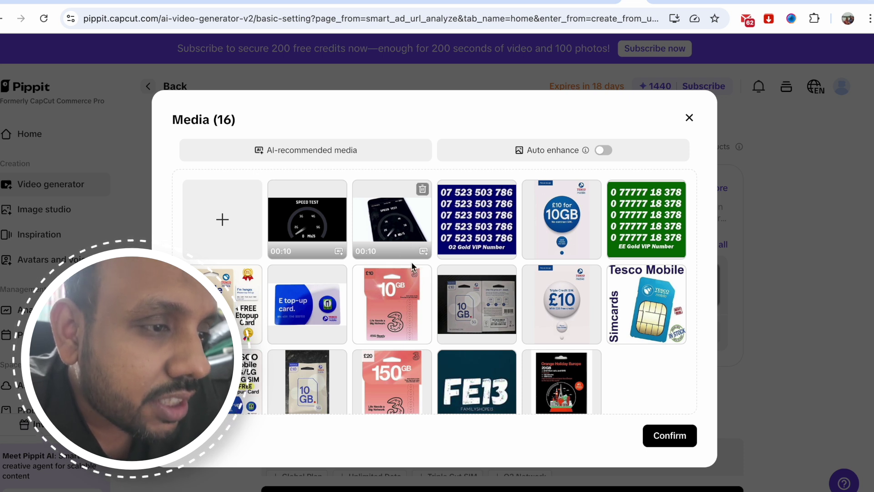
{"action": "mouse_move", "coordinate": [424, 256]}
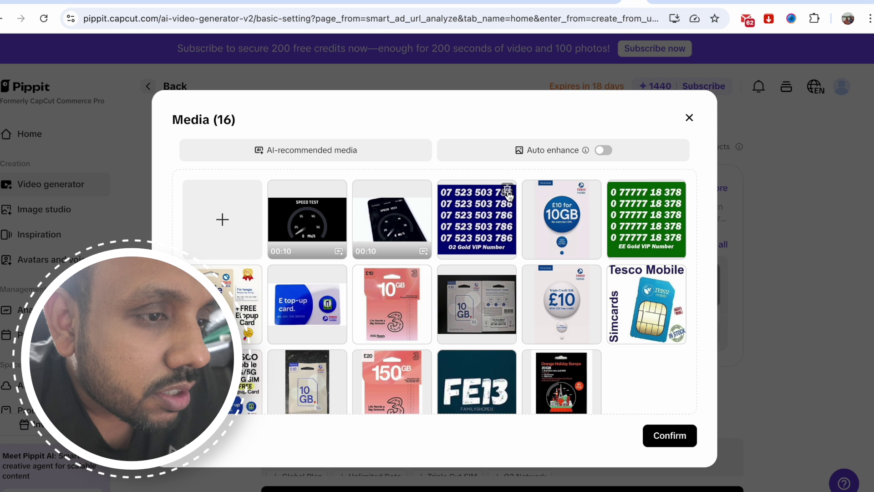
{"action": "left_click", "coordinate": [507, 190]}
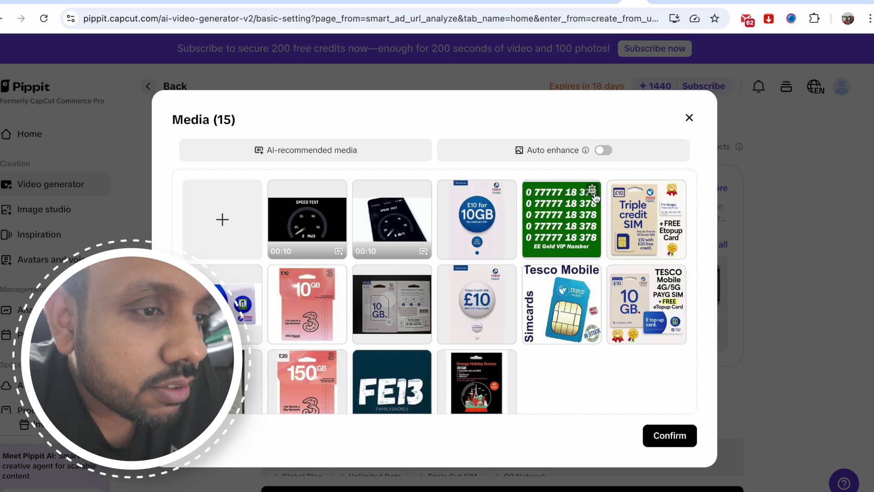
{"action": "left_click", "coordinate": [592, 189]}
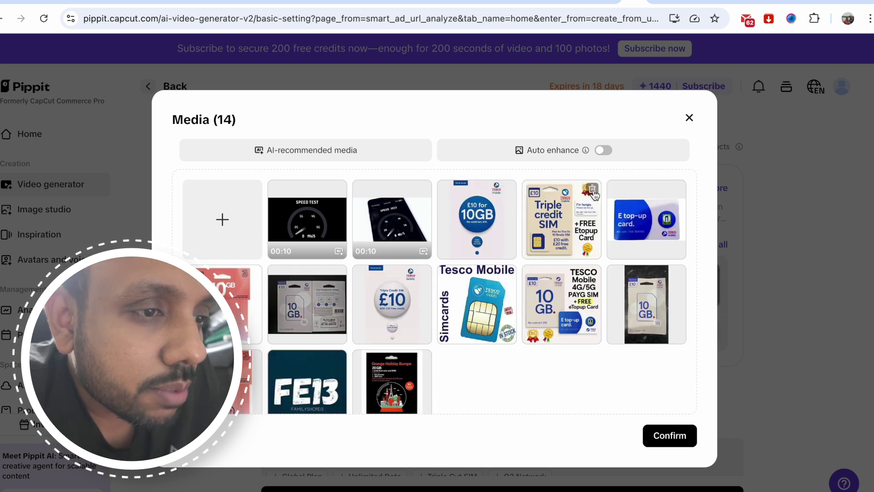
{"action": "left_click", "coordinate": [254, 274]}
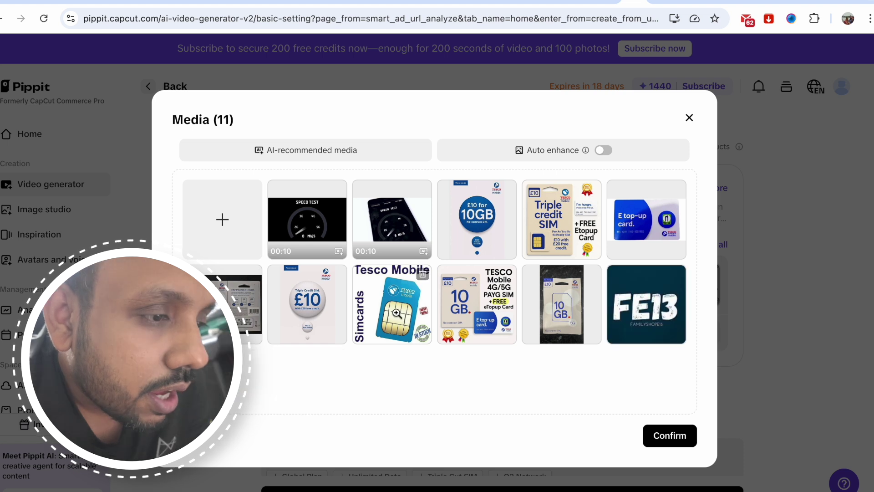
{"action": "left_click", "coordinate": [422, 275]}
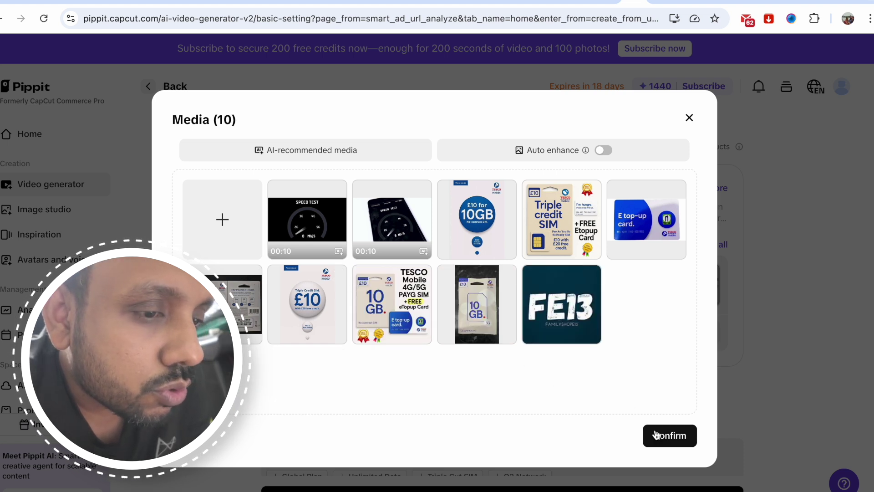
{"action": "left_click", "coordinate": [671, 436]}
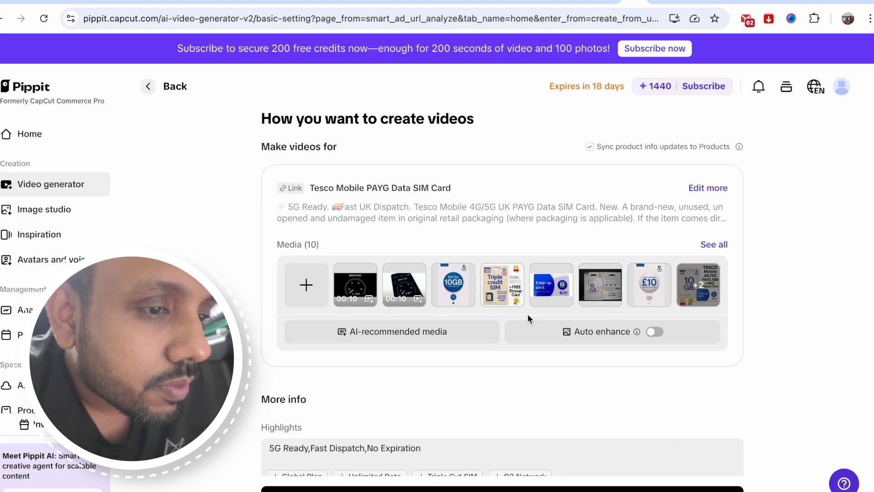
- Scroll down to the video settings showing Auto-match, 9:16, English and Any length
{"action": "scroll", "coordinate": [528, 315], "scroll_direction": "down", "scroll_amount": 1}
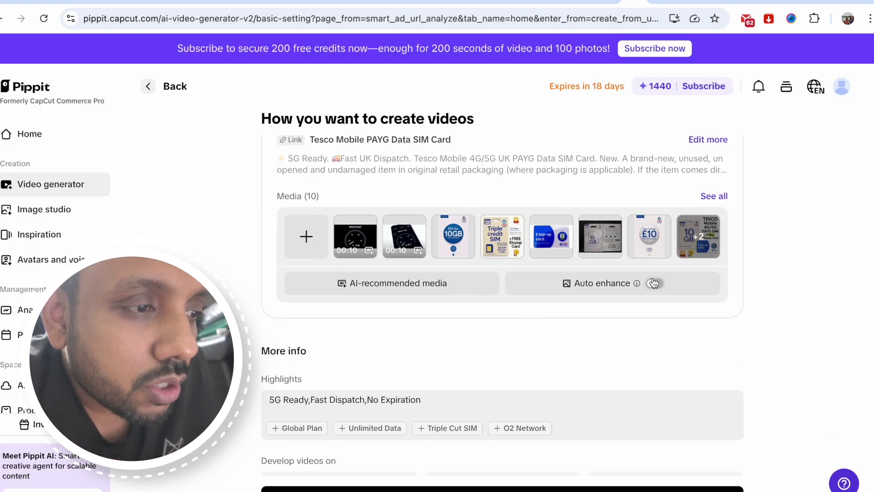
{"action": "scroll", "coordinate": [491, 331], "scroll_direction": "down", "scroll_amount": 4}
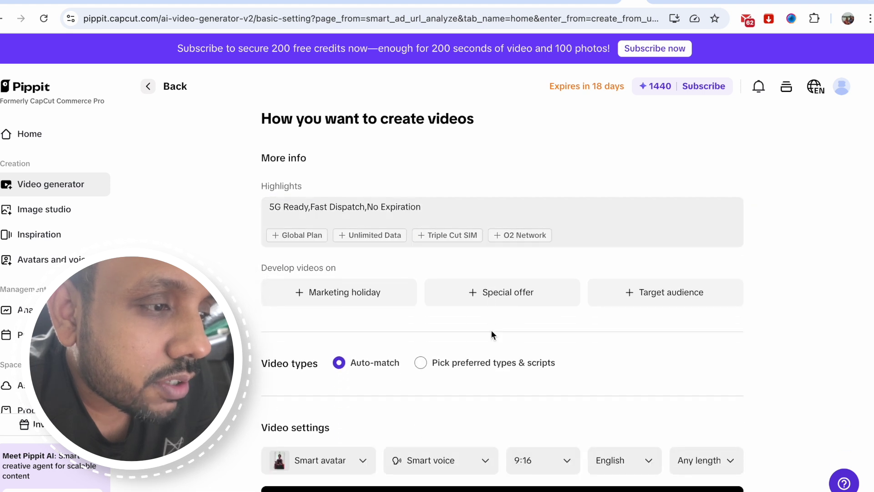
{"action": "scroll", "coordinate": [491, 330], "scroll_direction": "down", "scroll_amount": 1}
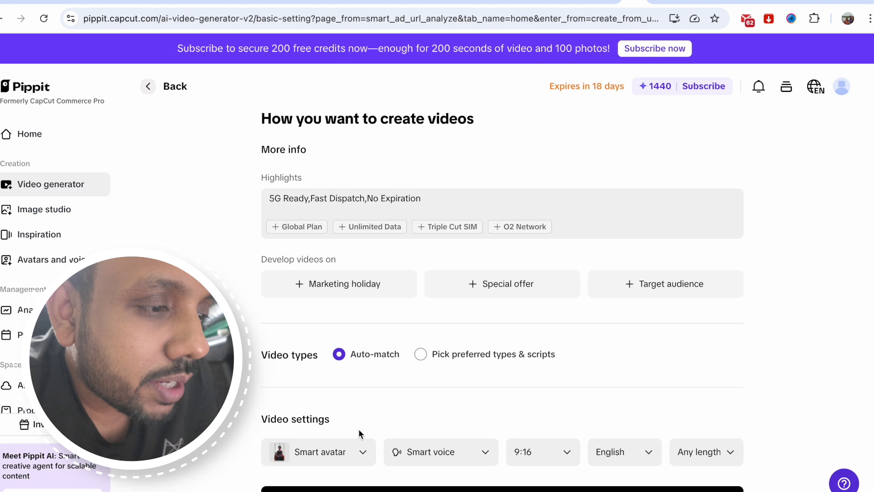
- Review the avatar and narration language options, keeping Smart avatar and English
{"action": "left_click", "coordinate": [357, 451]}
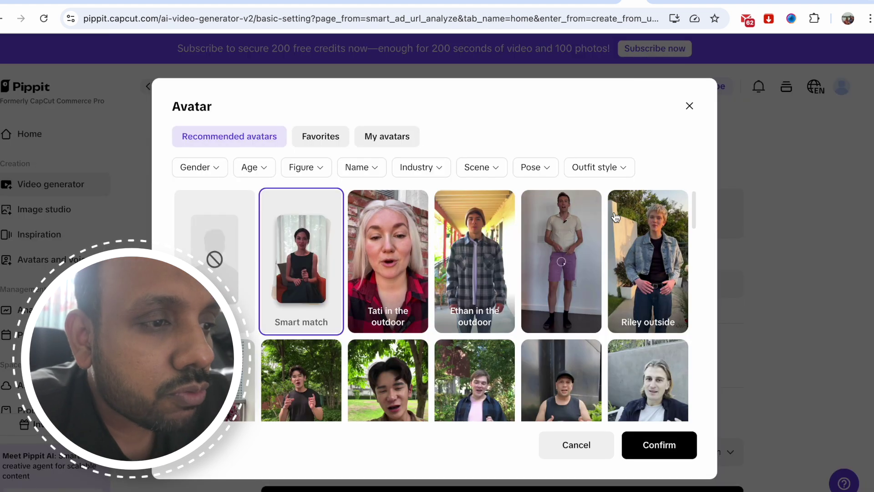
{"action": "scroll", "coordinate": [524, 355], "scroll_direction": "down", "scroll_amount": 3}
{"action": "left_click", "coordinate": [583, 445]}
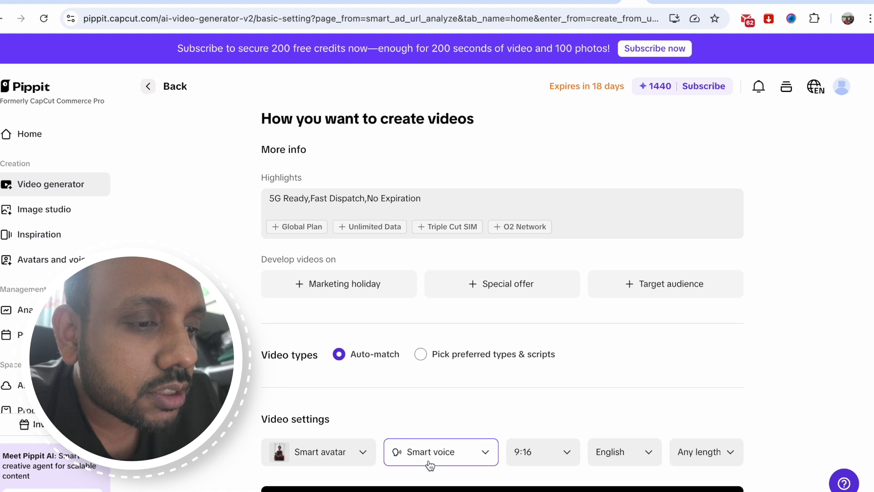
{"action": "left_click", "coordinate": [614, 455]}
{"action": "scroll", "coordinate": [622, 375], "scroll_direction": "down", "scroll_amount": 6}
{"action": "scroll", "coordinate": [623, 374], "scroll_direction": "down", "scroll_amount": 5}
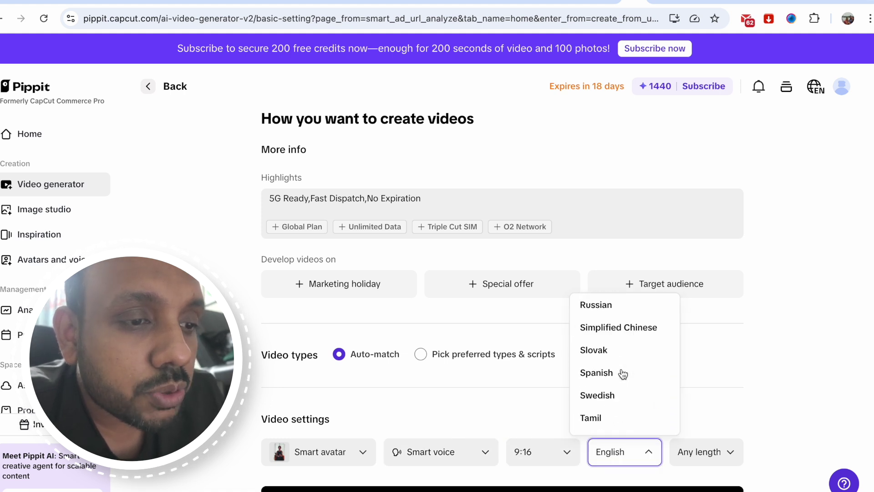
{"action": "scroll", "coordinate": [623, 375], "scroll_direction": "up", "scroll_amount": 7}
{"action": "scroll", "coordinate": [623, 374], "scroll_direction": "up", "scroll_amount": 3}
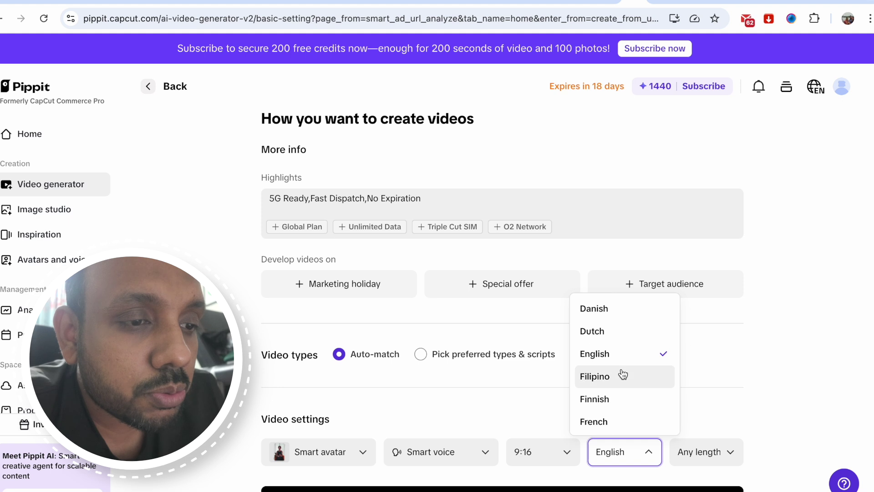
{"action": "scroll", "coordinate": [623, 374], "scroll_direction": "up", "scroll_amount": 2}
{"action": "left_click", "coordinate": [774, 373]}
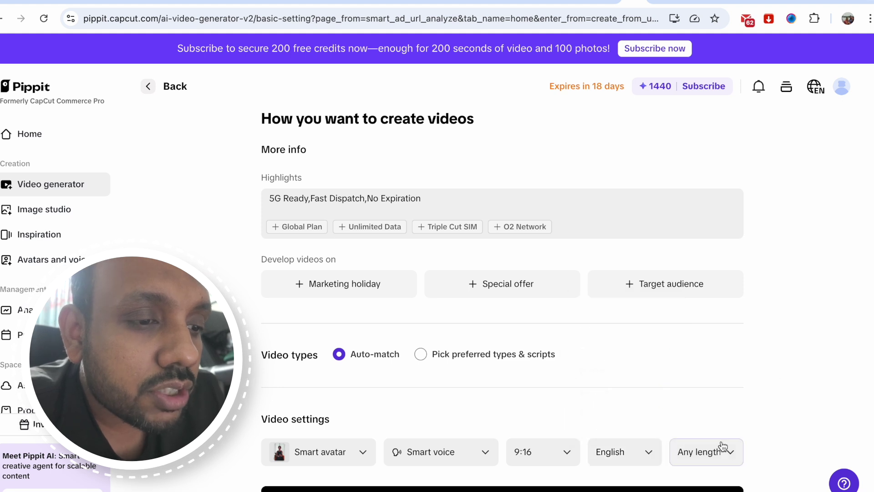
- Keep Any length and generate the 9:16 marketing videos
{"action": "left_click", "coordinate": [712, 458]}
{"action": "left_click", "coordinate": [821, 417]}
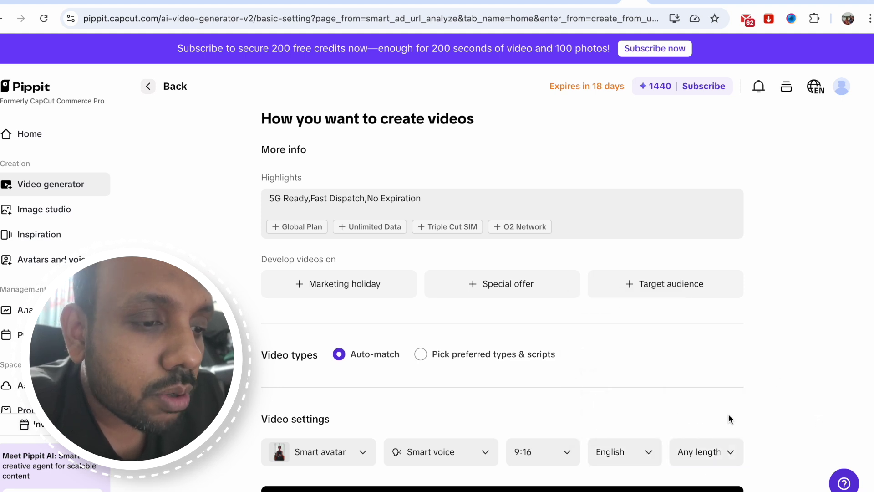
{"action": "left_click", "coordinate": [515, 490]}
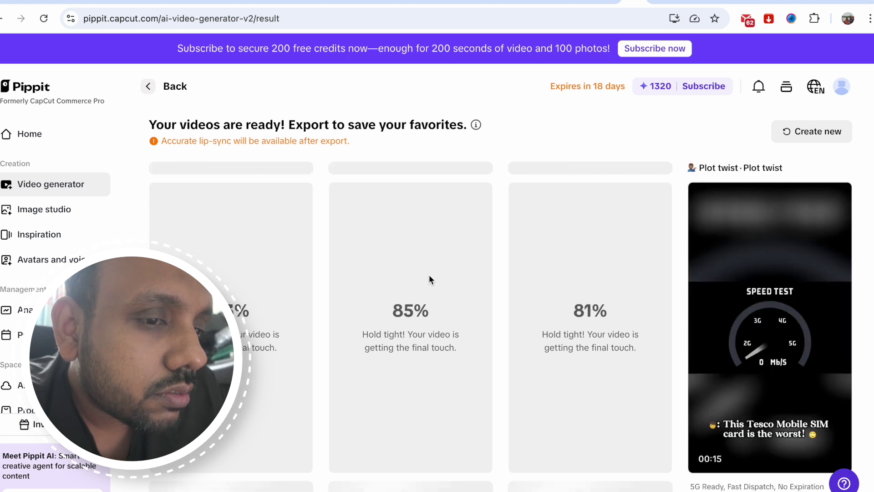
- Play the finished 00:15 Plot twist video preview, then pause it
{"action": "scroll", "coordinate": [429, 277], "scroll_direction": "down", "scroll_amount": 1}
{"action": "mouse_move", "coordinate": [705, 246]}
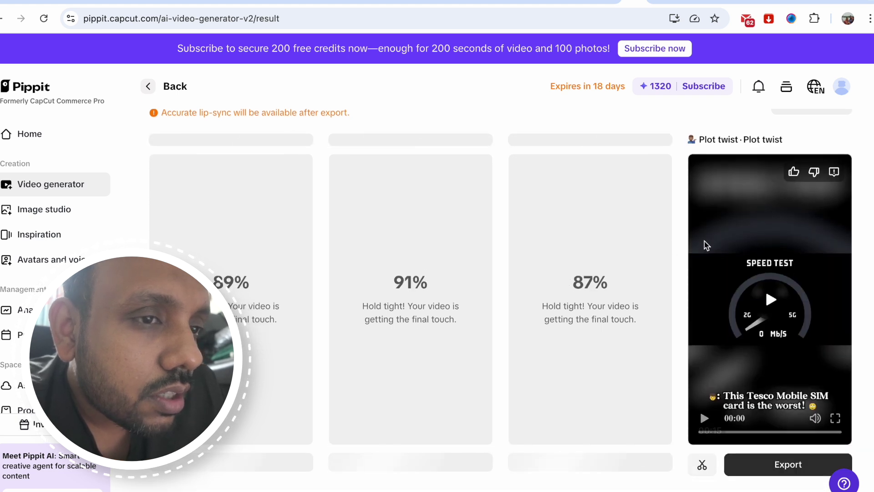
{"action": "left_click", "coordinate": [705, 419]}
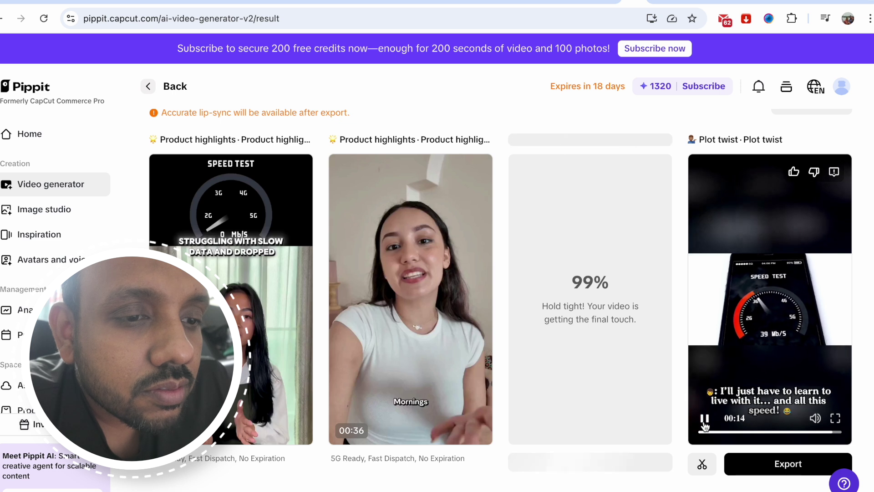
{"action": "left_click", "coordinate": [706, 419]}
- Play and pause both Product highlights videos, then start the Customer testimonial dialogue video
{"action": "mouse_move", "coordinate": [397, 335]}
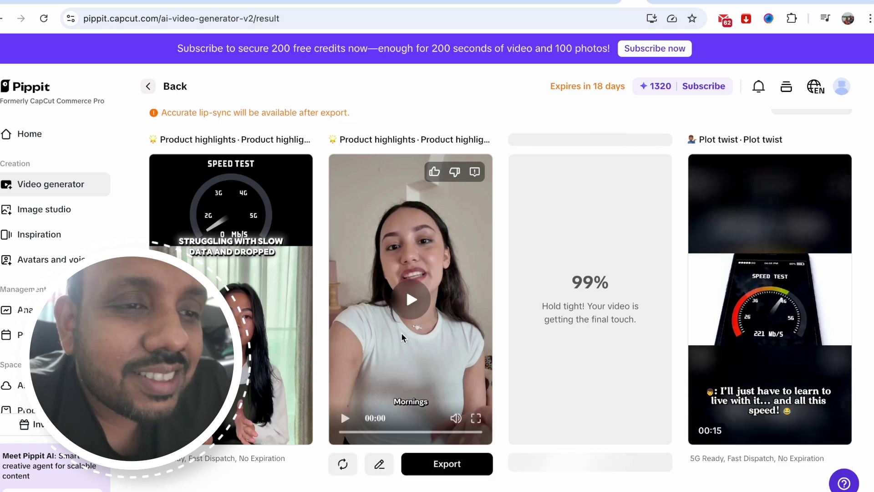
{"action": "left_click", "coordinate": [345, 419]}
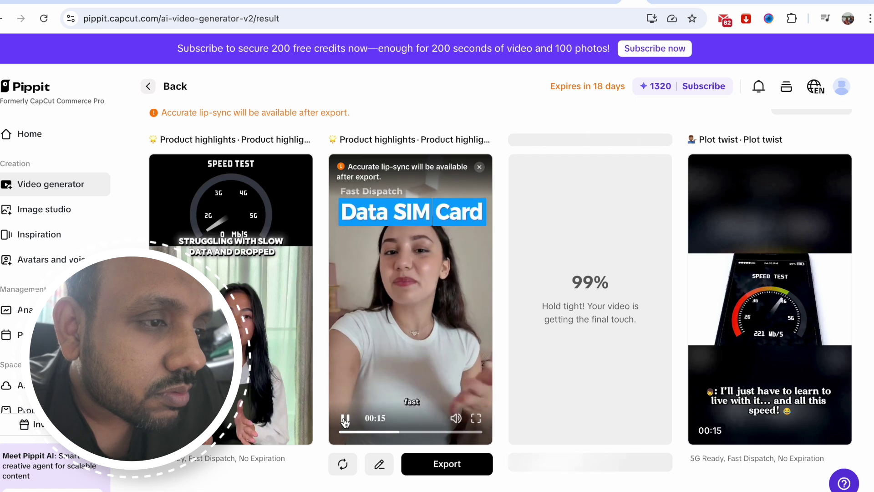
{"action": "left_click", "coordinate": [345, 419]}
{"action": "mouse_move", "coordinate": [166, 421]}
{"action": "left_click", "coordinate": [166, 420]}
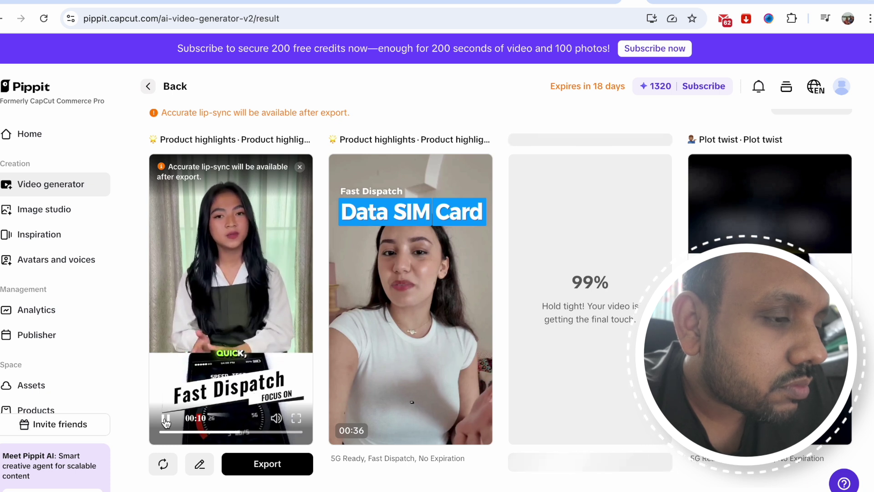
{"action": "left_click", "coordinate": [166, 422]}
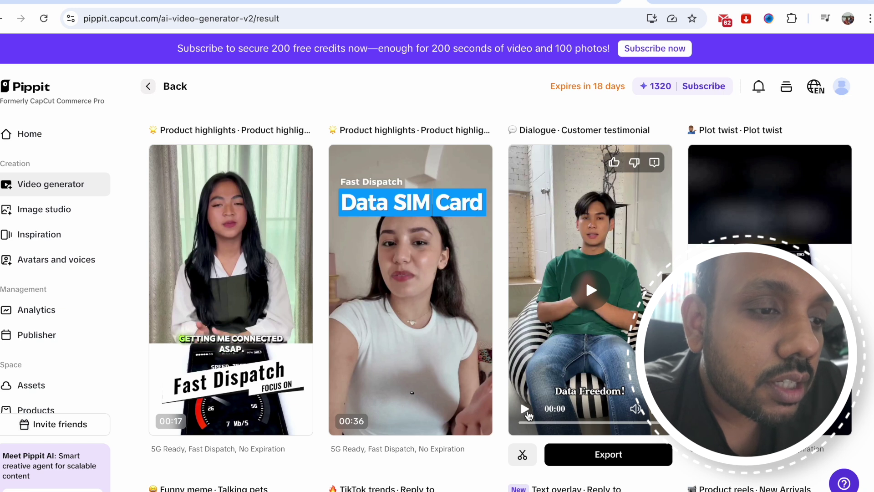
{"action": "left_click", "coordinate": [525, 411]}
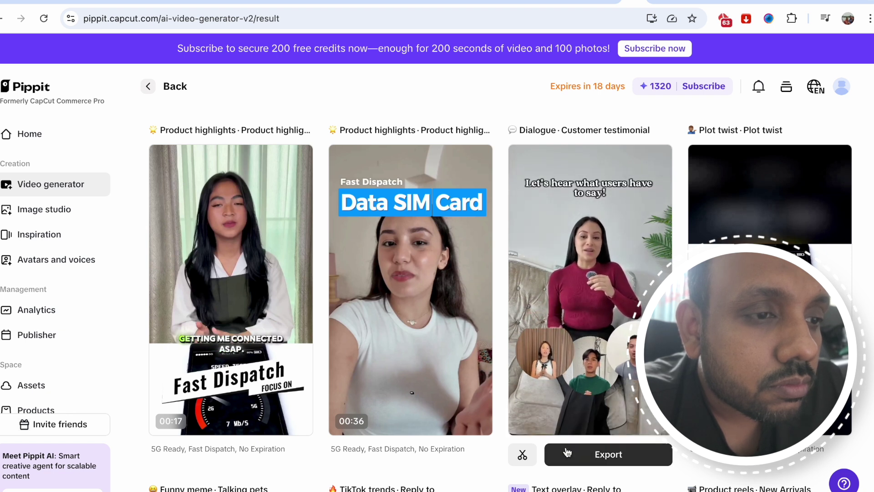
- Let the Customer testimonial video play to its 'Comment below!' ending
{"action": "mouse_move", "coordinate": [531, 417]}
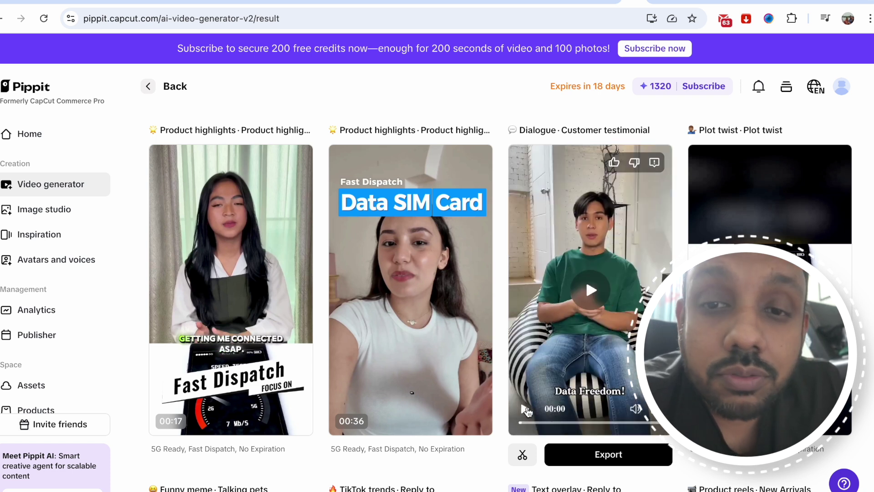
{"action": "scroll", "coordinate": [527, 410], "scroll_direction": "down", "scroll_amount": 1}
- Export the testimonial video as 4k MP4, Recommended quality, no watermark, and download it
{"action": "left_click", "coordinate": [576, 430]}
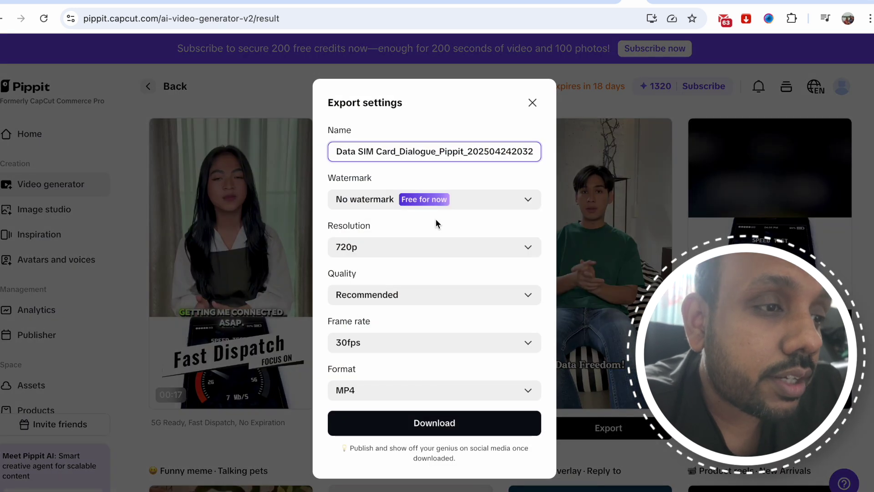
{"action": "left_click", "coordinate": [375, 195]}
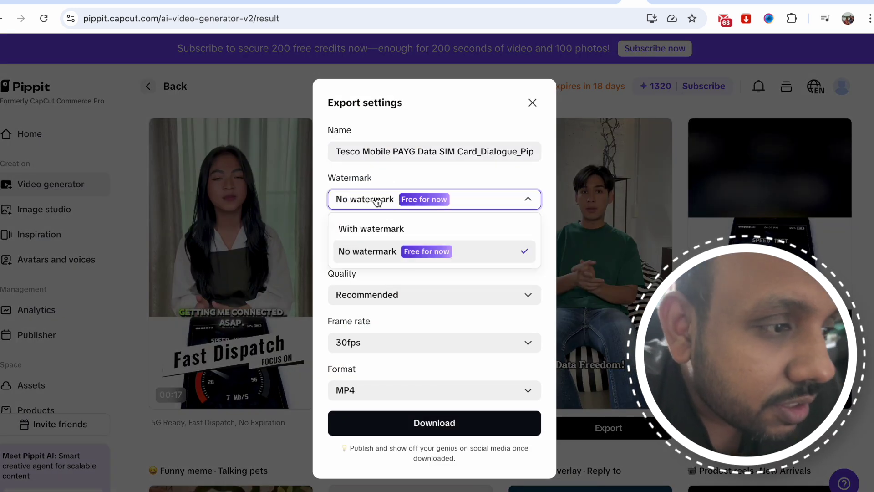
{"action": "left_click", "coordinate": [382, 261]}
{"action": "left_click", "coordinate": [388, 251]}
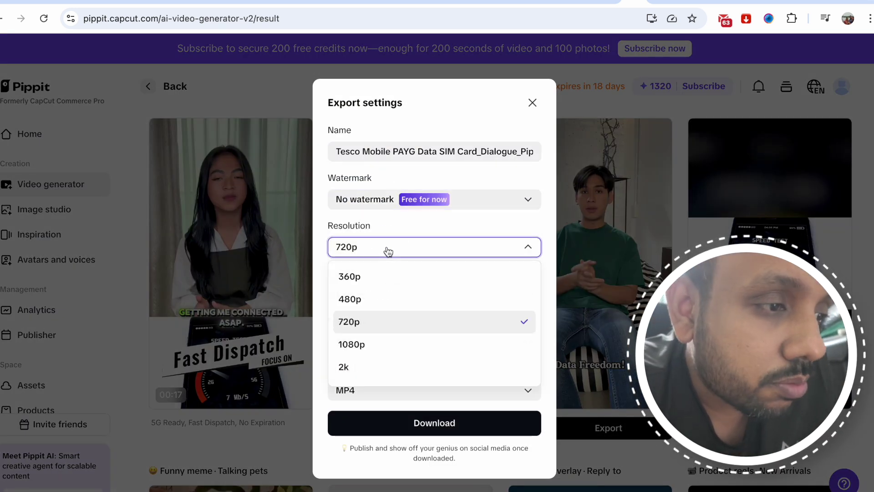
{"action": "scroll", "coordinate": [367, 370], "scroll_direction": "down", "scroll_amount": 1}
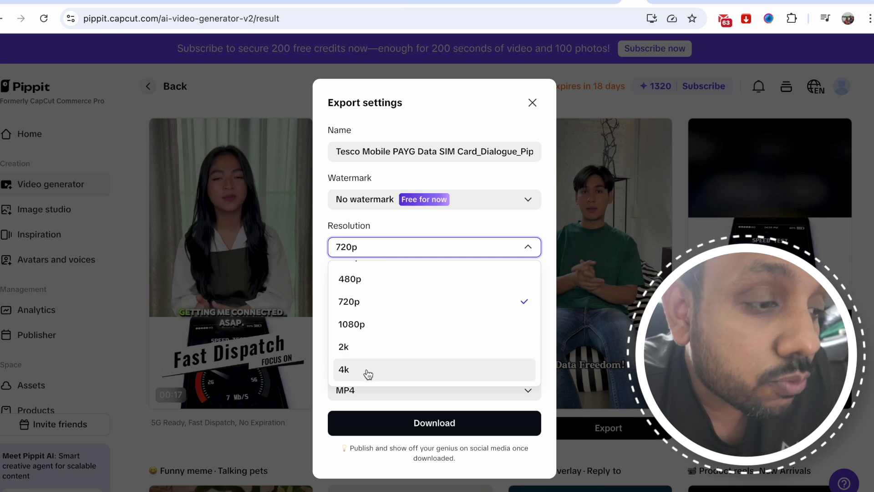
{"action": "left_click", "coordinate": [362, 373]}
{"action": "left_click", "coordinate": [388, 299]}
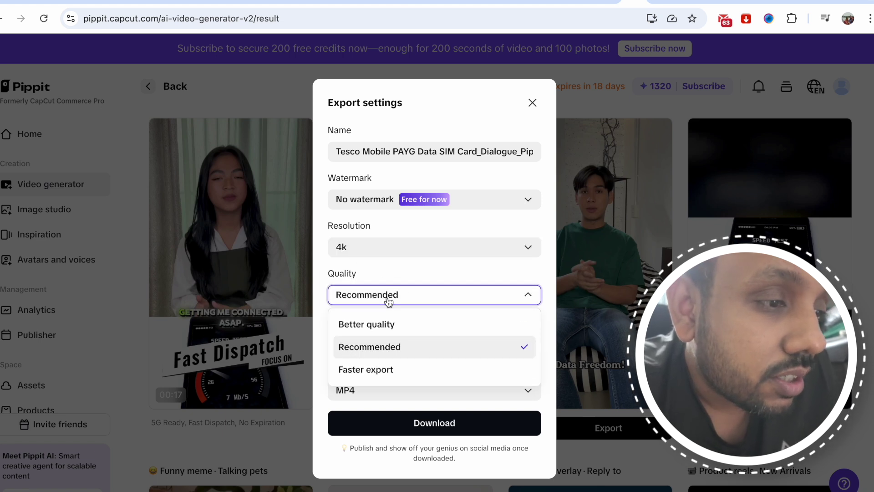
{"action": "left_click", "coordinate": [389, 299]}
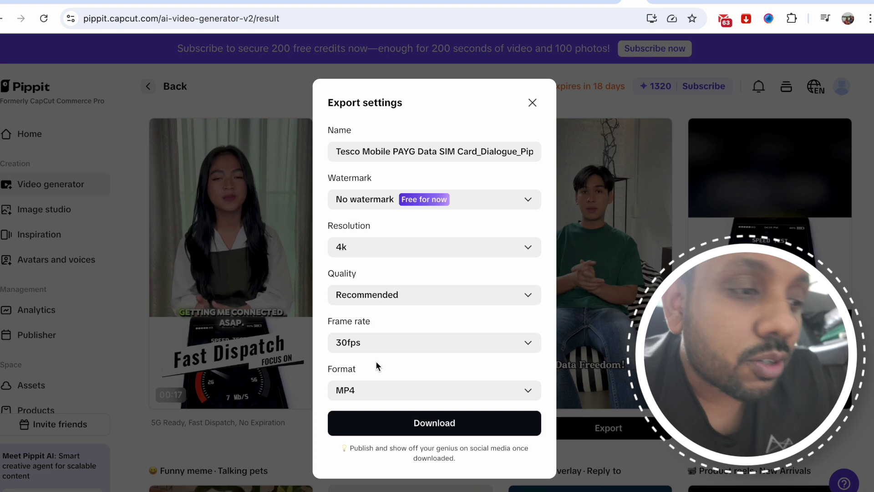
{"action": "left_click", "coordinate": [406, 419]}
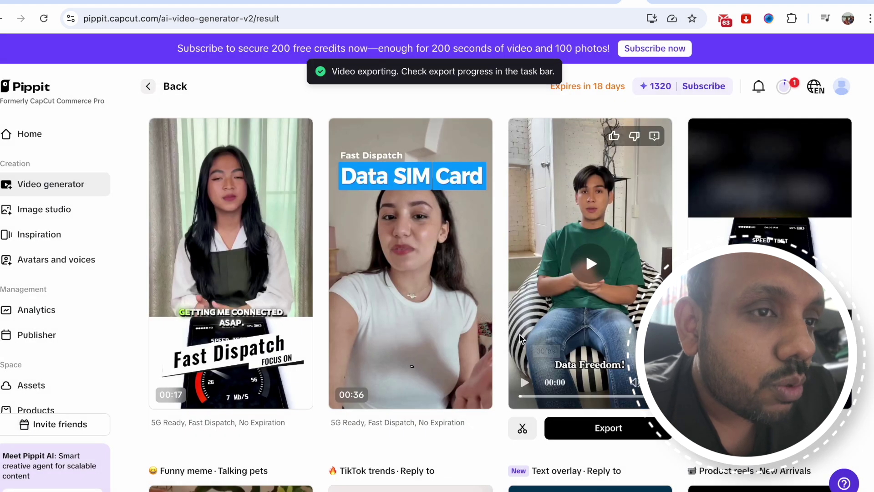
- Check the export download progress, then scroll to the next row of videos
{"action": "left_click", "coordinate": [786, 87]}
{"action": "left_click", "coordinate": [787, 88]}
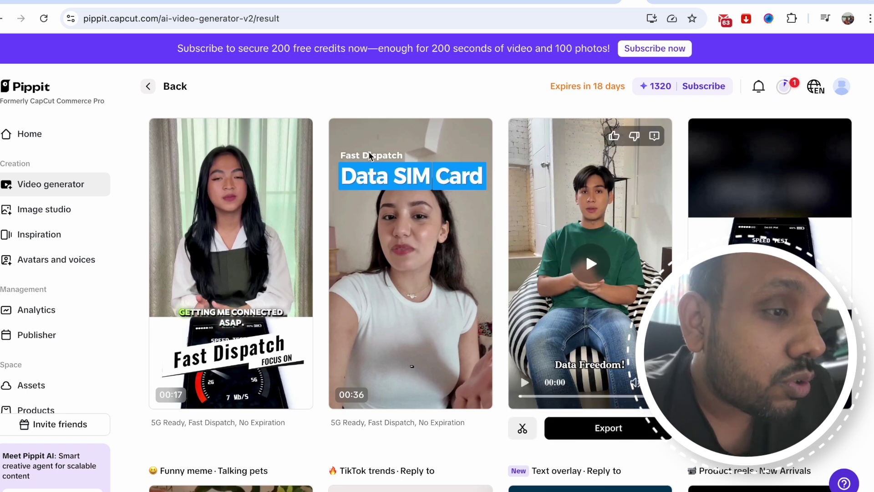
{"action": "scroll", "coordinate": [469, 302], "scroll_direction": "down", "scroll_amount": 6}
{"action": "scroll", "coordinate": [469, 303], "scroll_direction": "down", "scroll_amount": 8}
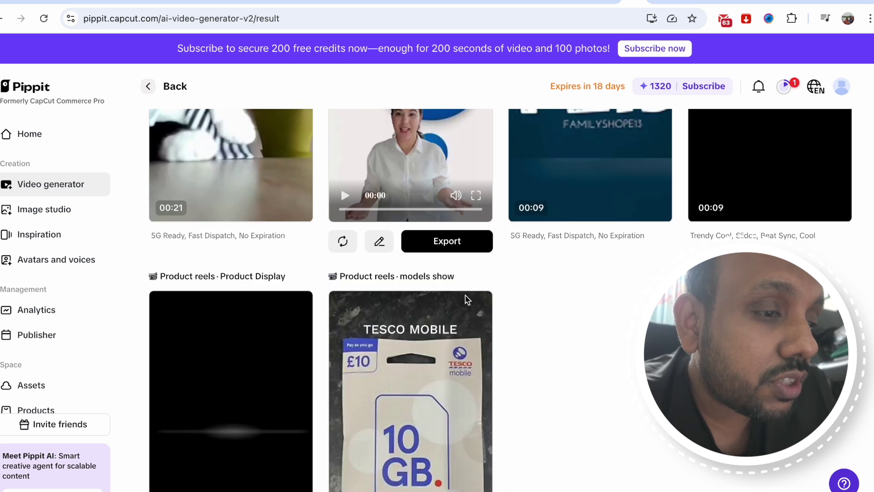
{"action": "scroll", "coordinate": [465, 295], "scroll_direction": "up", "scroll_amount": 3}
{"action": "scroll", "coordinate": [466, 299], "scroll_direction": "up", "scroll_amount": 5}
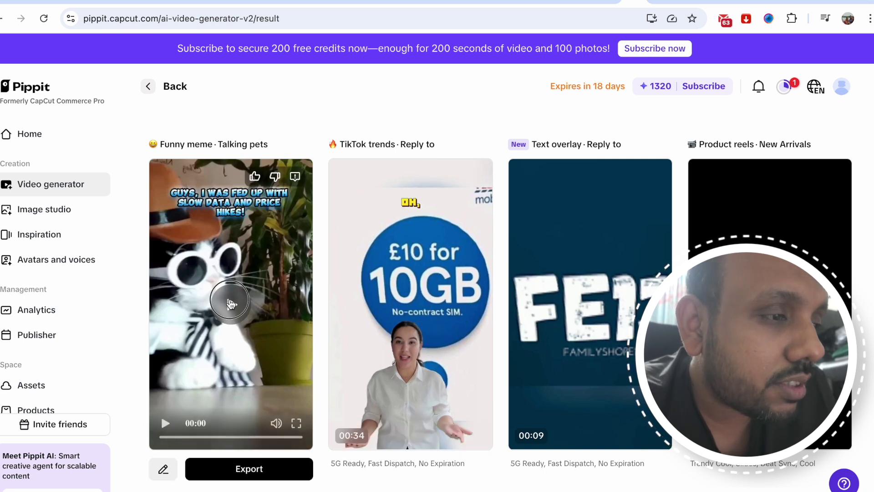
- Preview the Talking pets cat and TikTok trends videos, then go to Image studio
{"action": "left_click", "coordinate": [231, 302]}
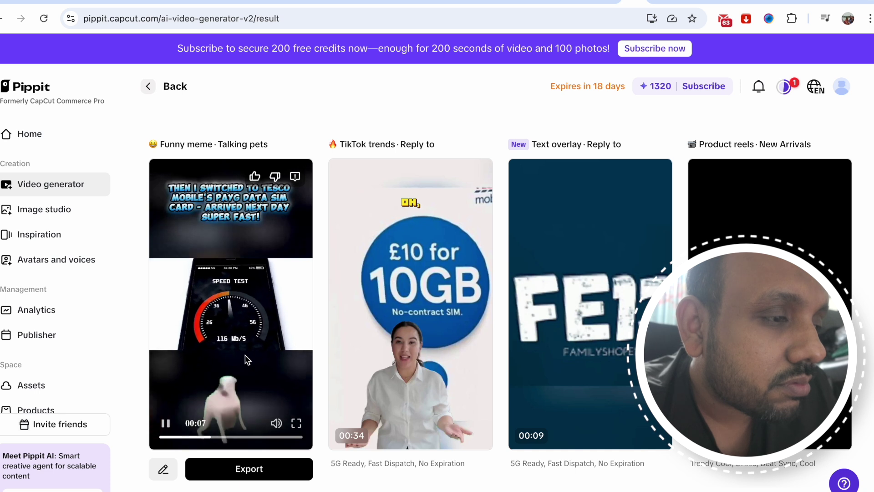
{"action": "mouse_move", "coordinate": [421, 295]}
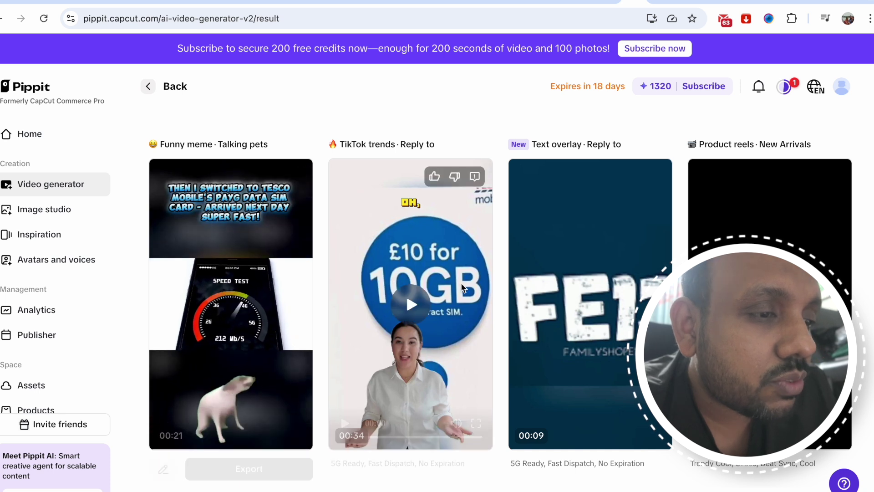
{"action": "left_click", "coordinate": [411, 304]}
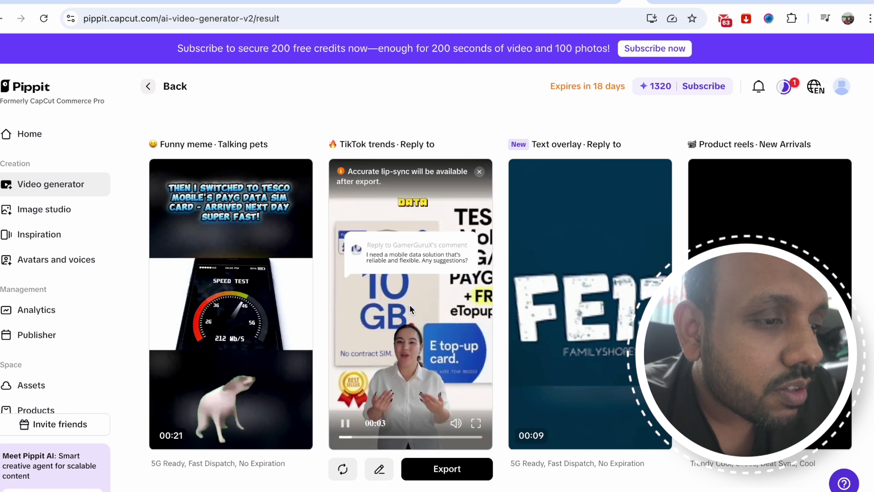
{"action": "left_click", "coordinate": [409, 306]}
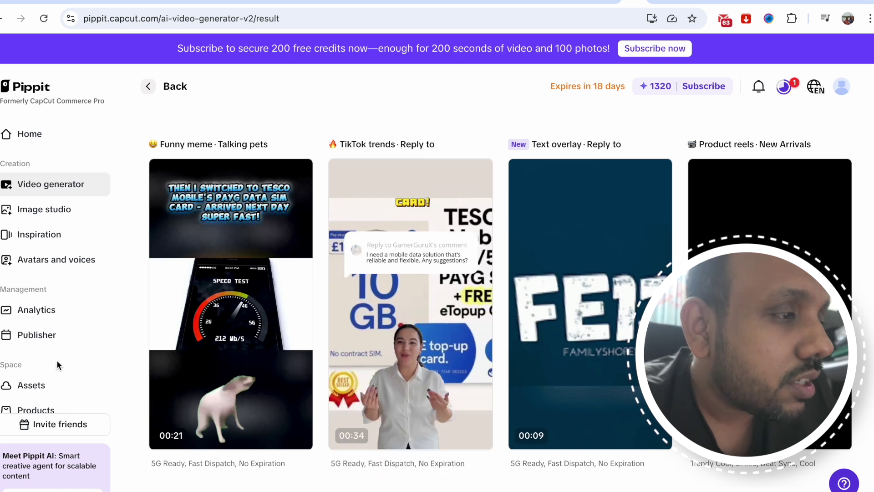
{"action": "left_click", "coordinate": [56, 210]}
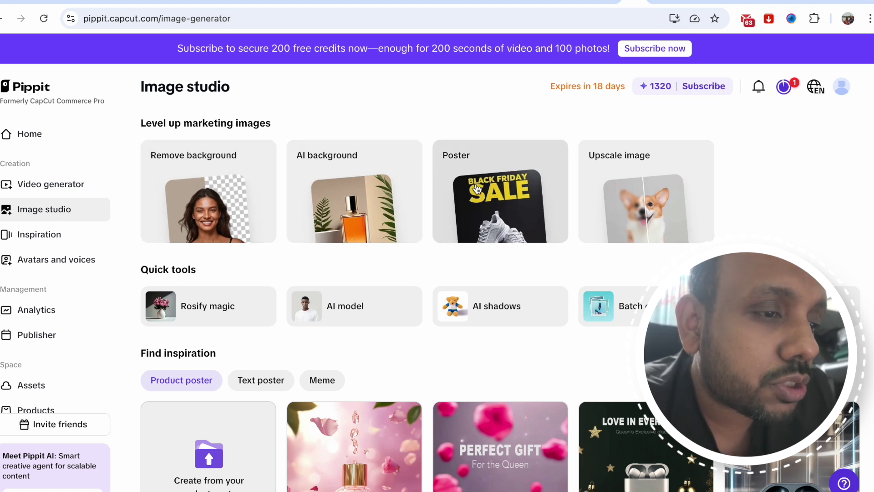
- Browse the Image studio tools, then go to the 'Create your avatars and voices' page
{"action": "scroll", "coordinate": [477, 188], "scroll_direction": "down", "scroll_amount": 2}
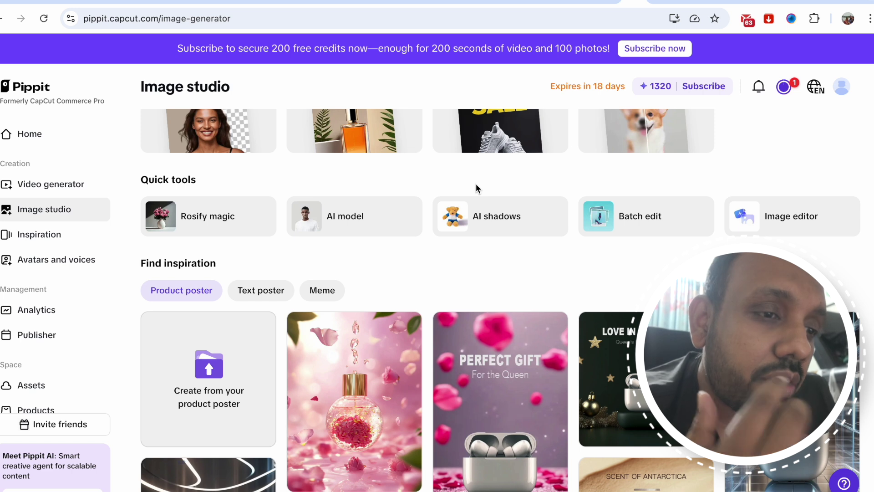
{"action": "left_click", "coordinate": [79, 262]}
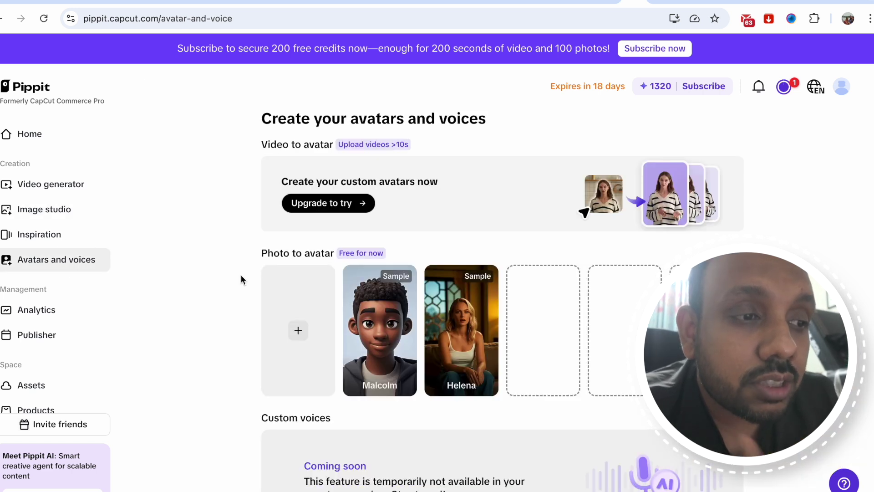